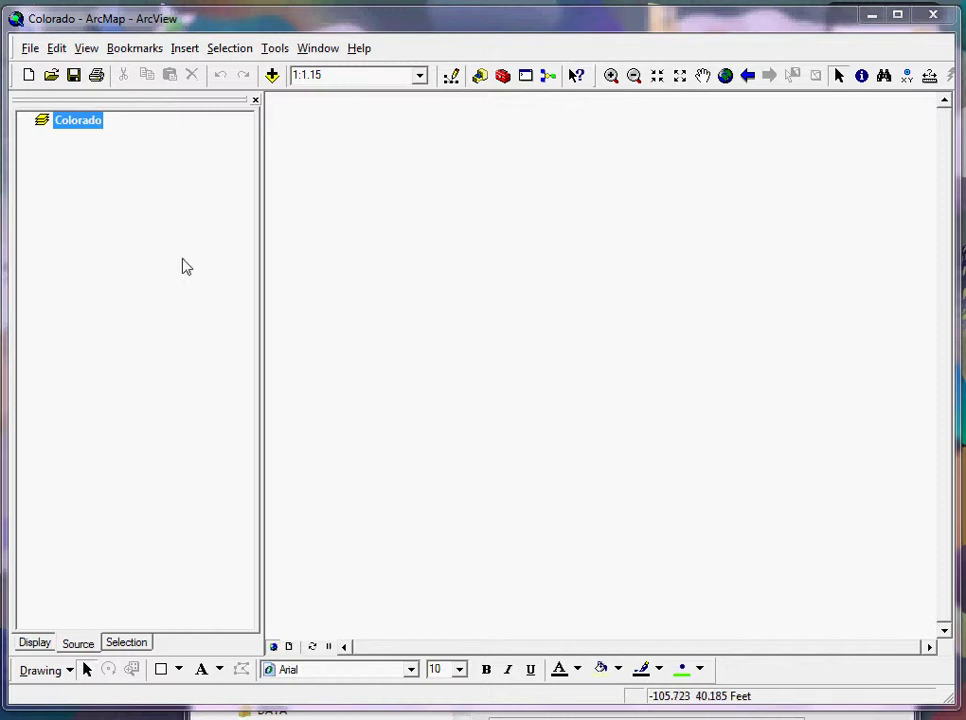
Step: Give the Colorado data frame the NAD_1983_StatePlane_Colorado_North_FIPS_0501_Feet coordinate system in its Properties
right_click(79, 126)
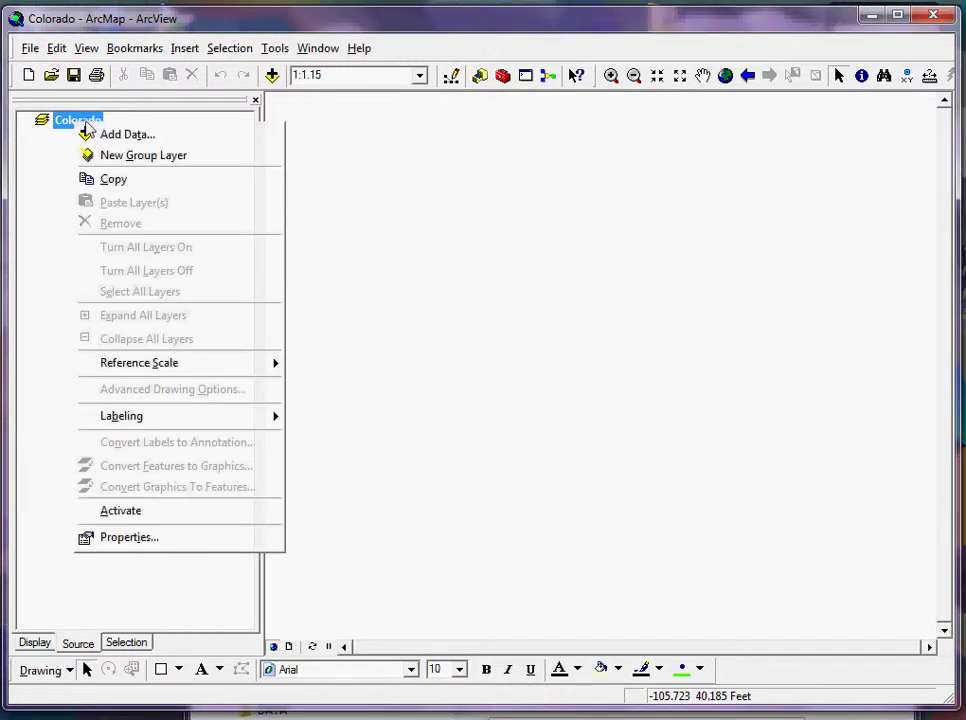
click(168, 540)
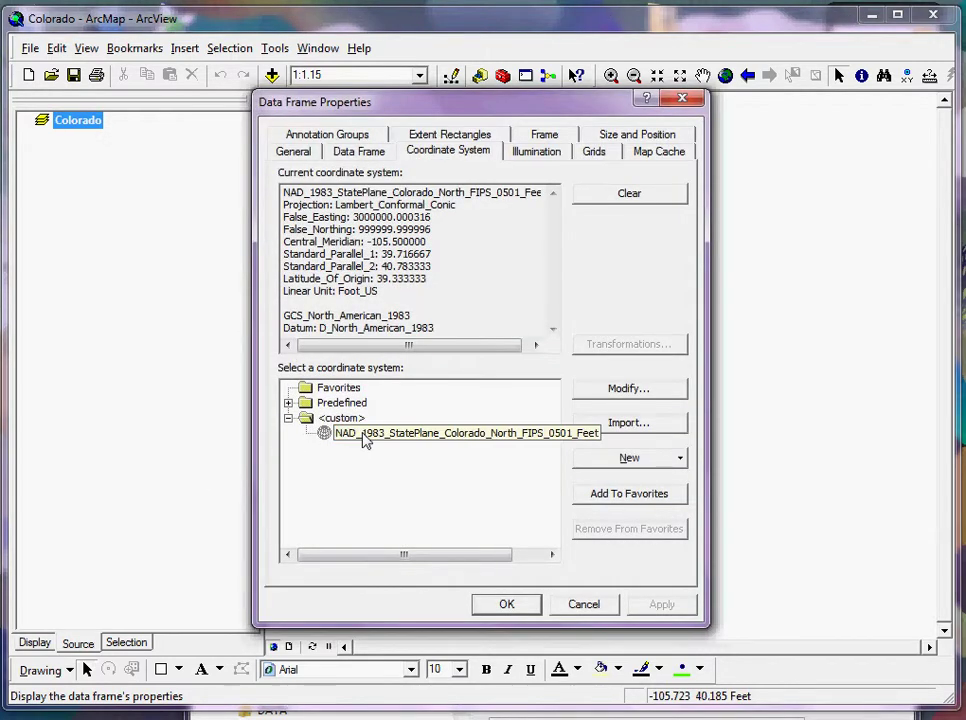
click(365, 435)
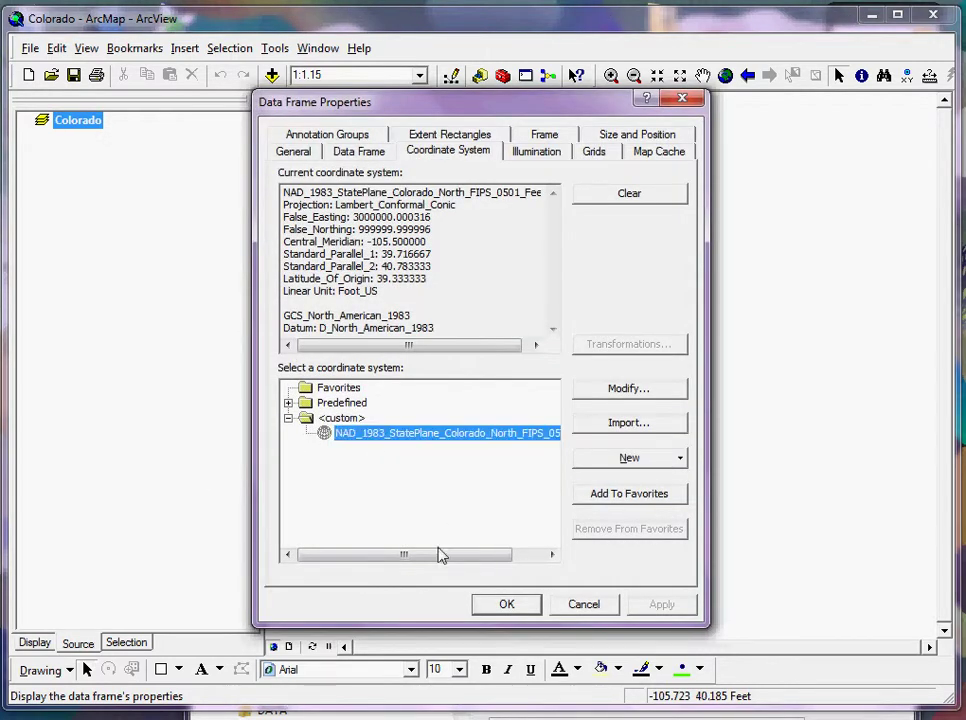
drag(442, 563, 479, 566)
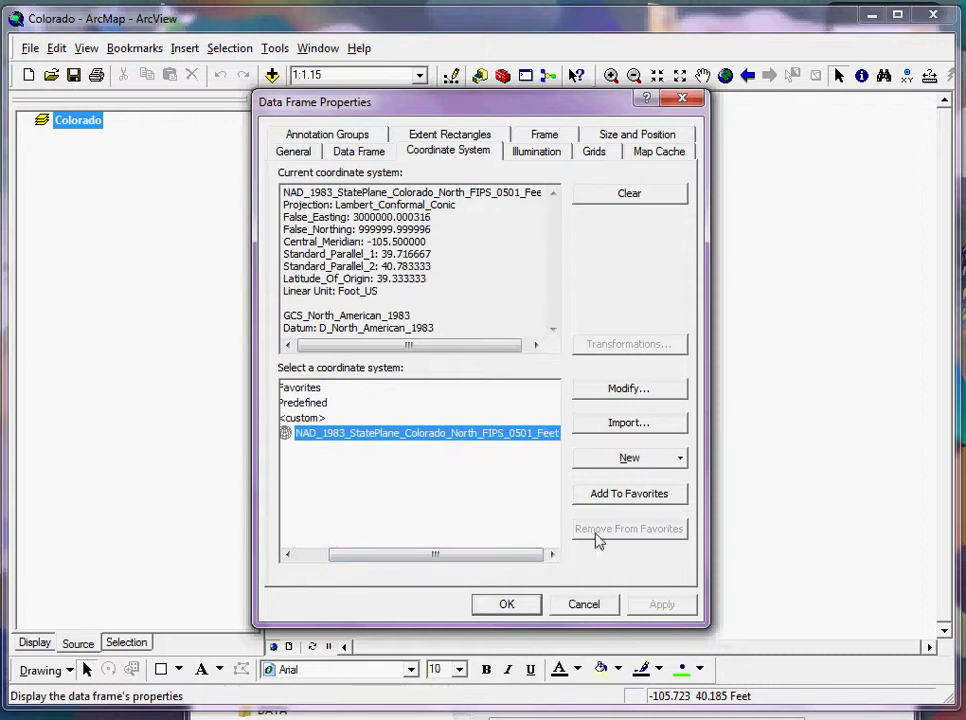
click(508, 607)
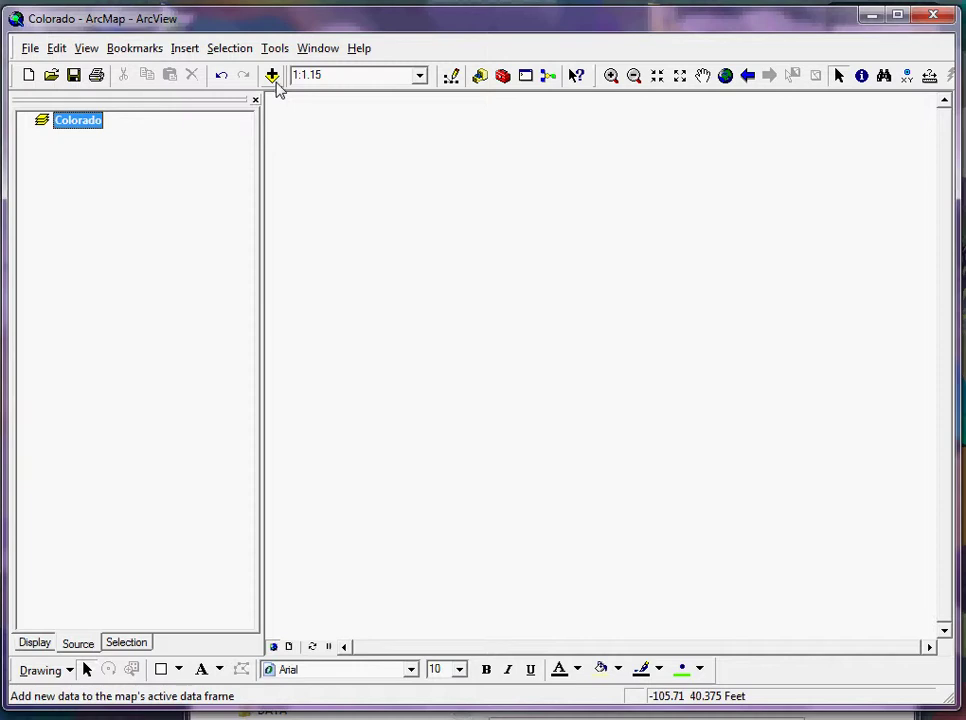
Step: Add Boulder_County.shp from the Boulder_County_Example folder to the map
click(274, 80)
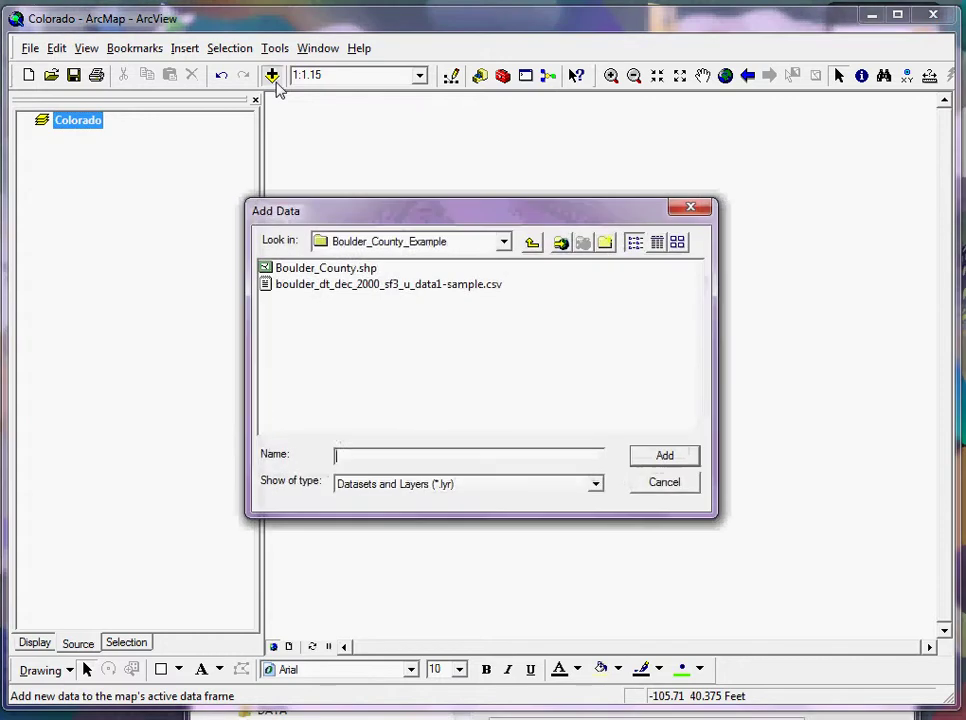
click(313, 272)
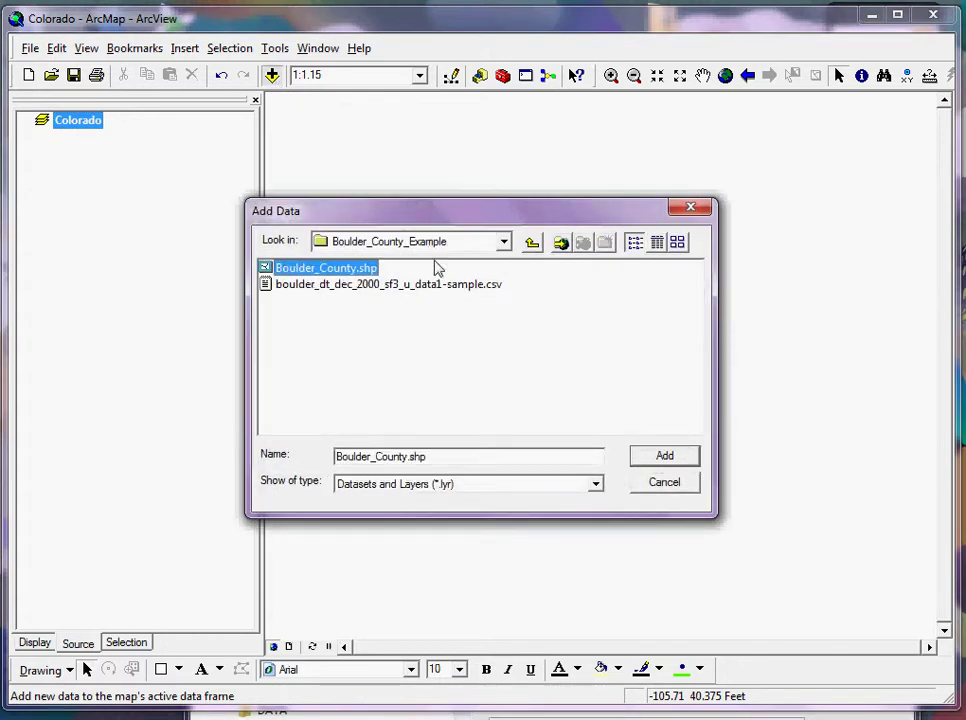
click(664, 457)
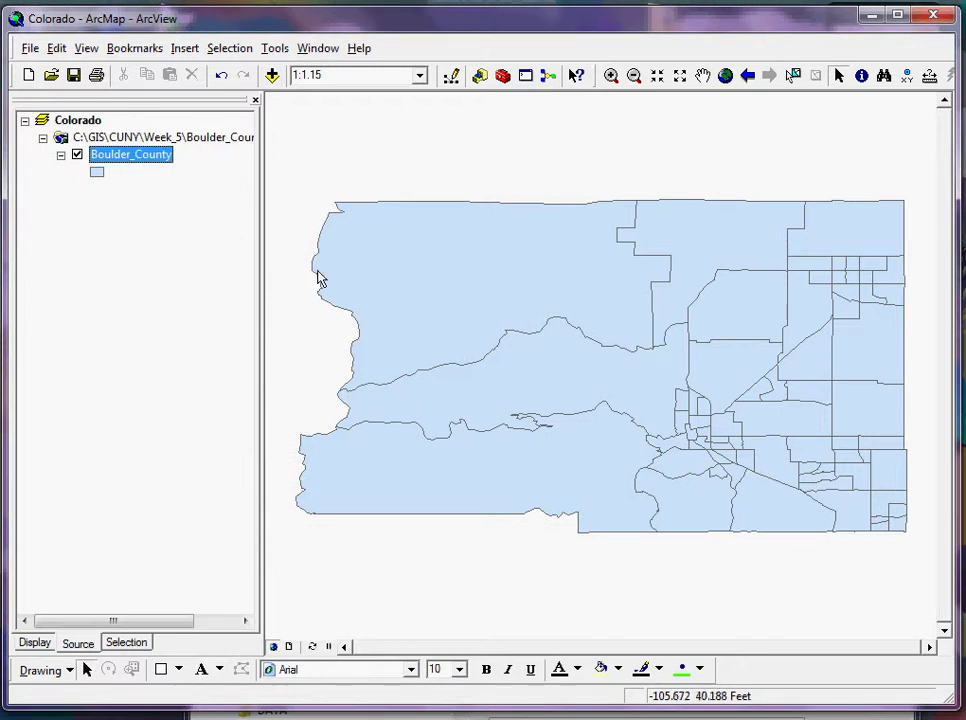
Step: Open the Boulder_County attribute table and widen the TractNum, TractInt and Tract_1 columns
right_click(125, 159)
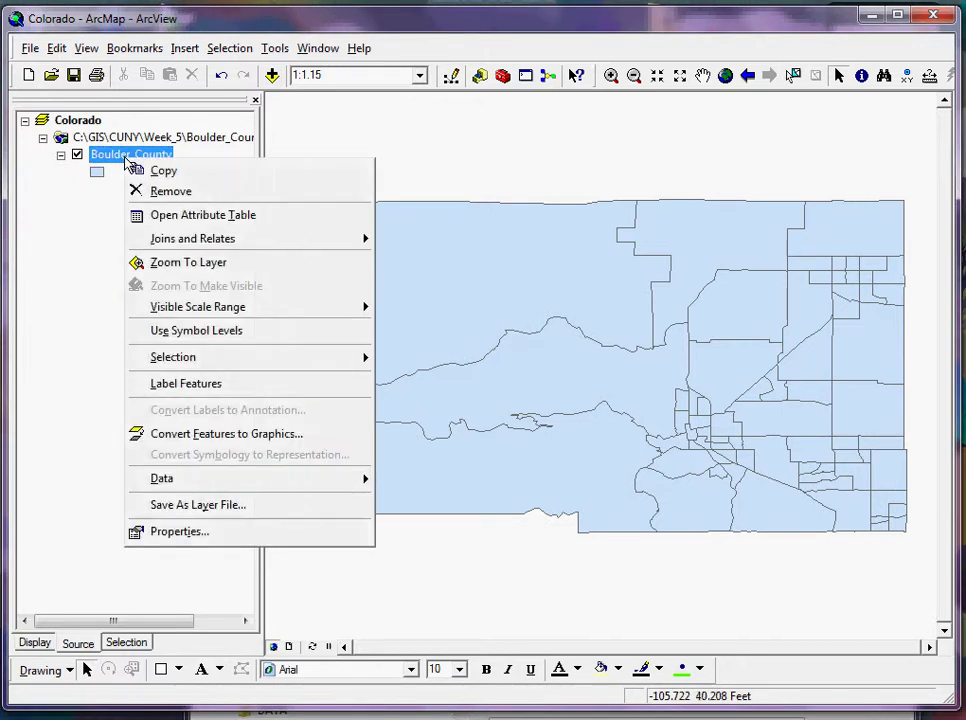
click(181, 219)
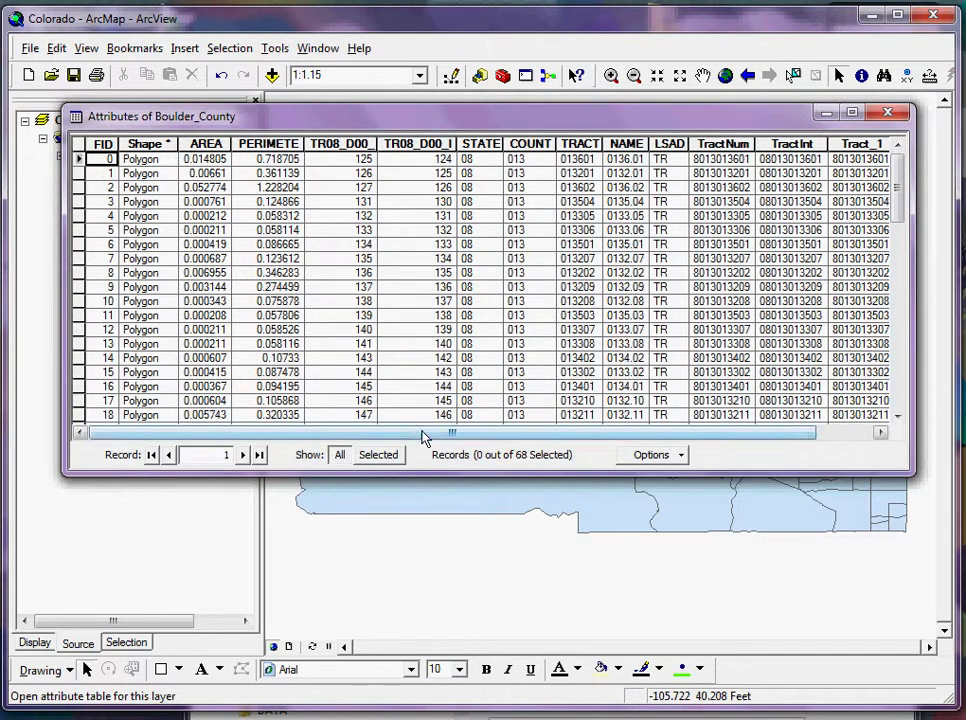
drag(452, 432, 506, 434)
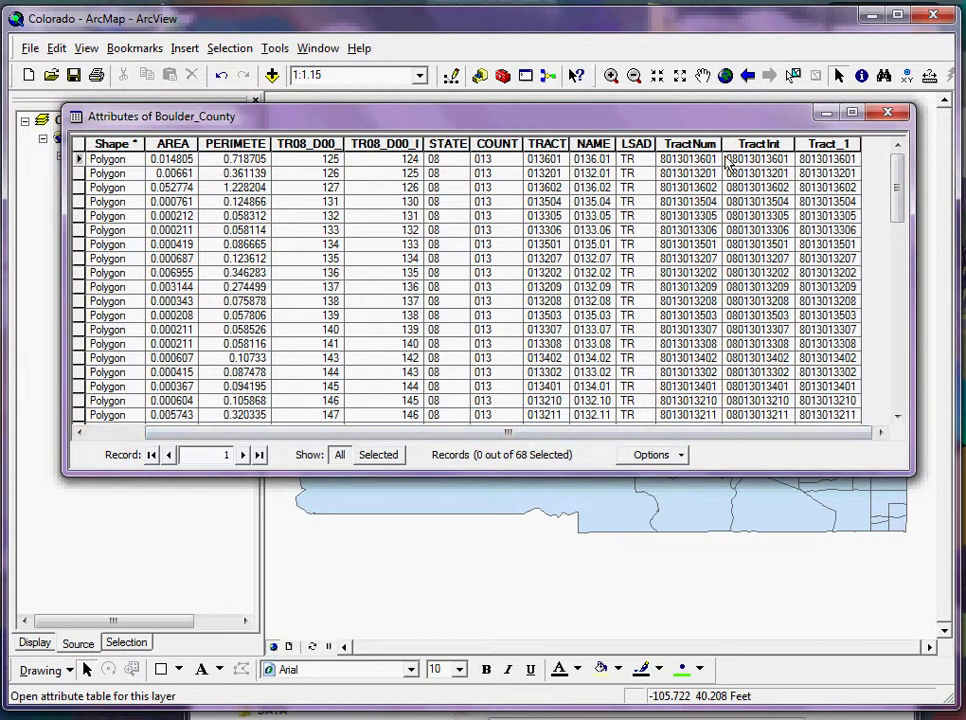
mouse_move(731, 152)
mouse_down()
mouse_move(724, 148)
mouse_move(743, 149)
mouse_up()
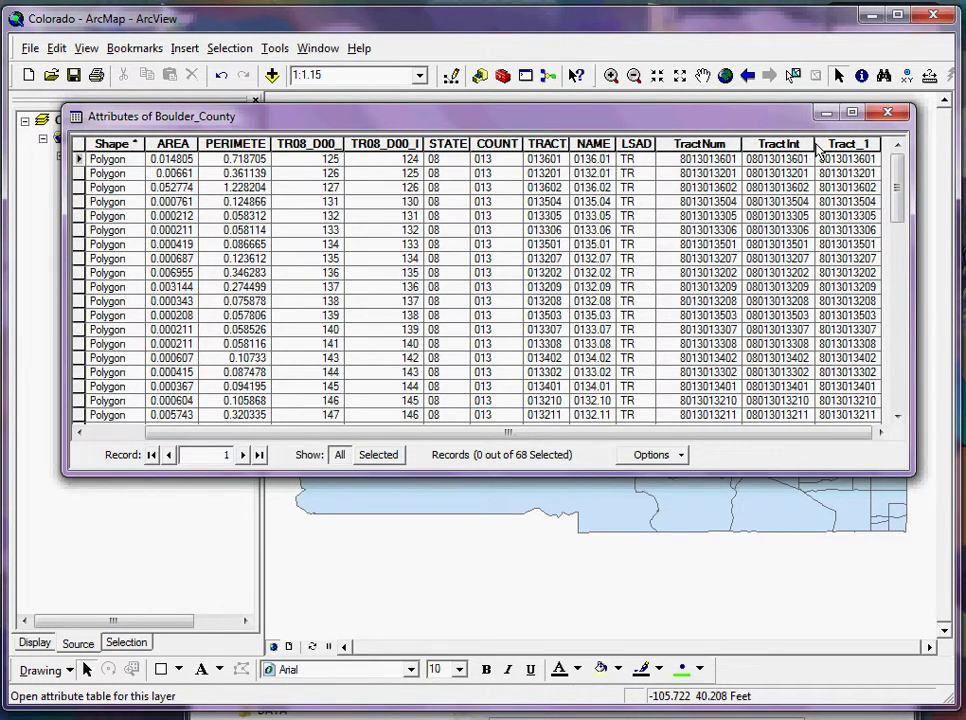
drag(815, 148, 843, 150)
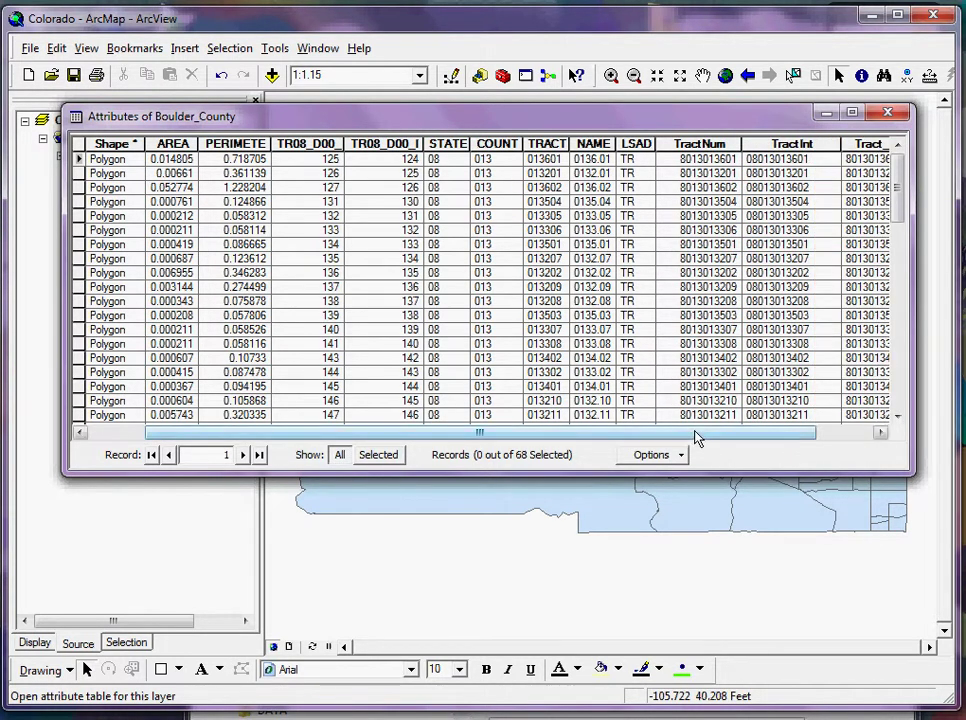
drag(694, 433, 780, 433)
drag(848, 148, 871, 148)
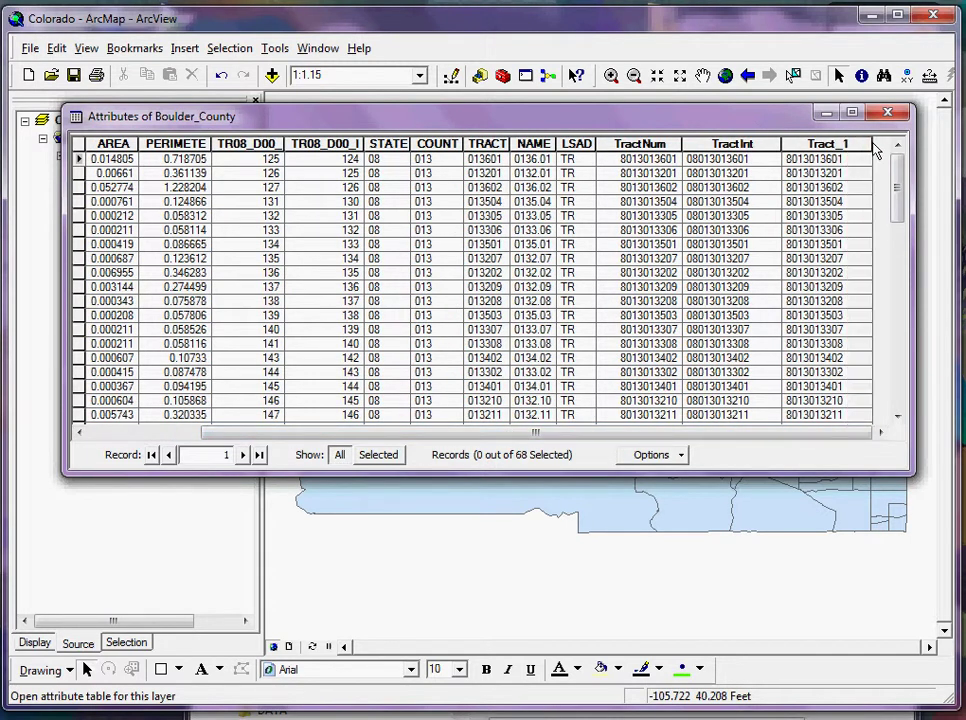
Step: Select the TractNum column, then shorten the table window and move it below the map
click(725, 147)
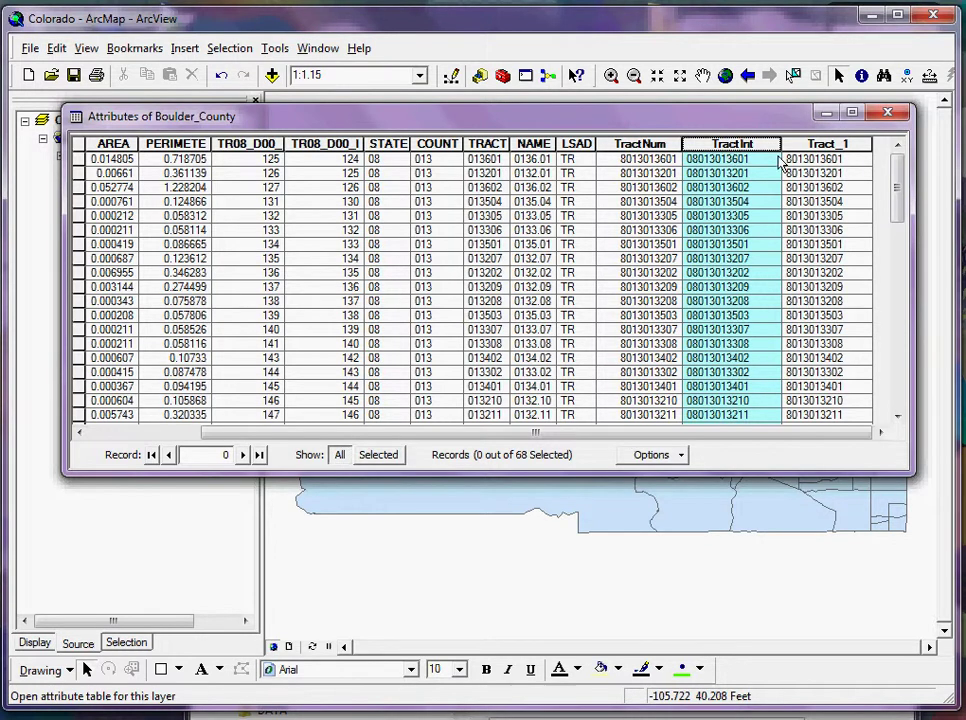
click(666, 147)
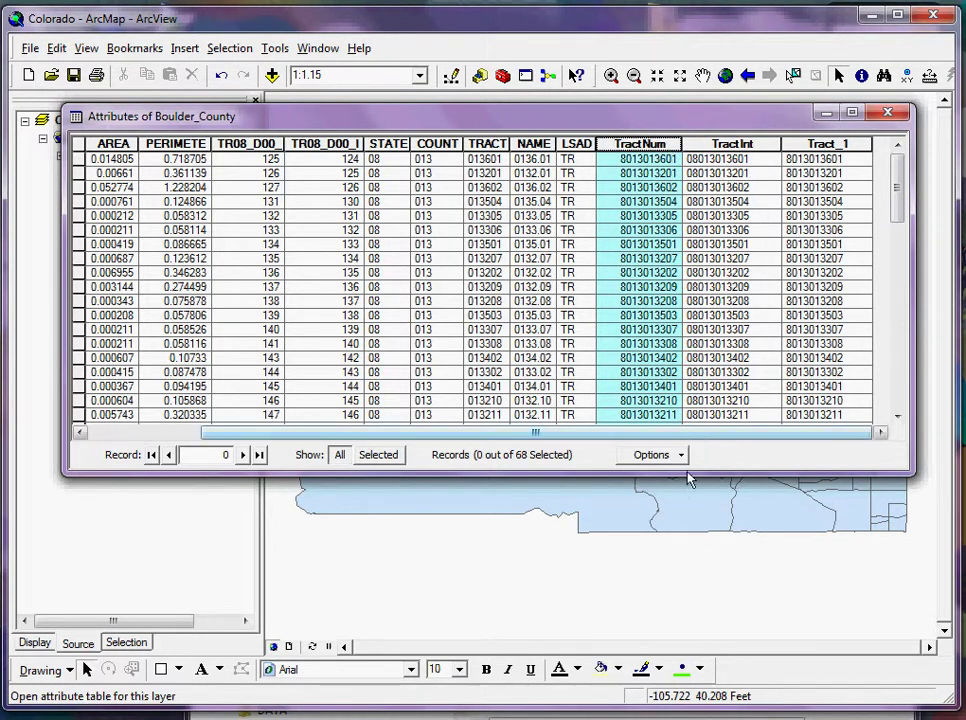
drag(690, 472, 694, 326)
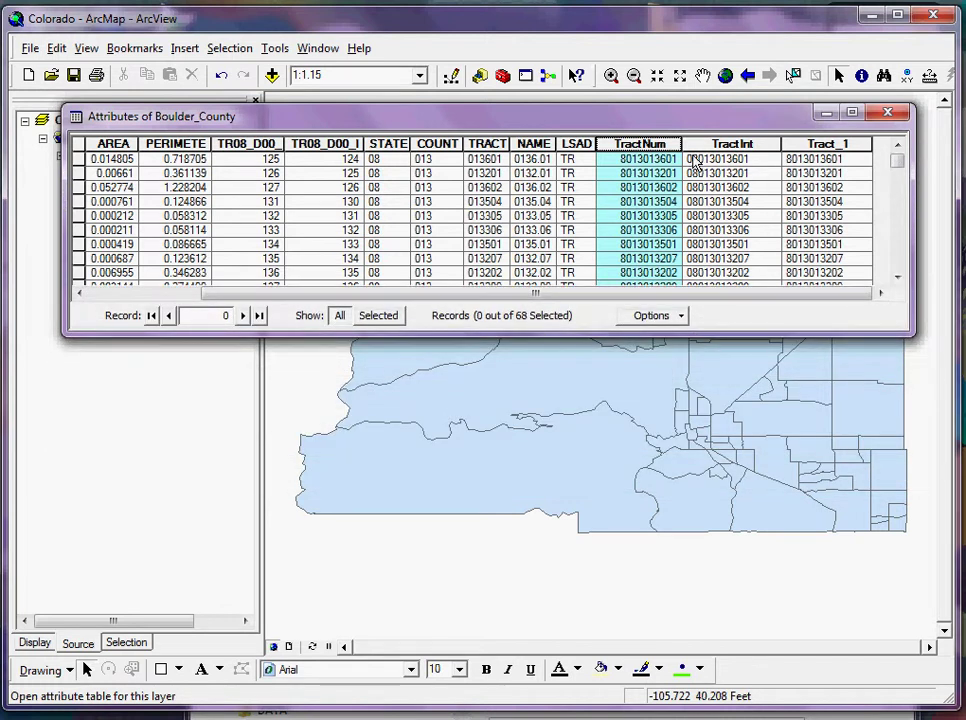
drag(694, 119, 686, 416)
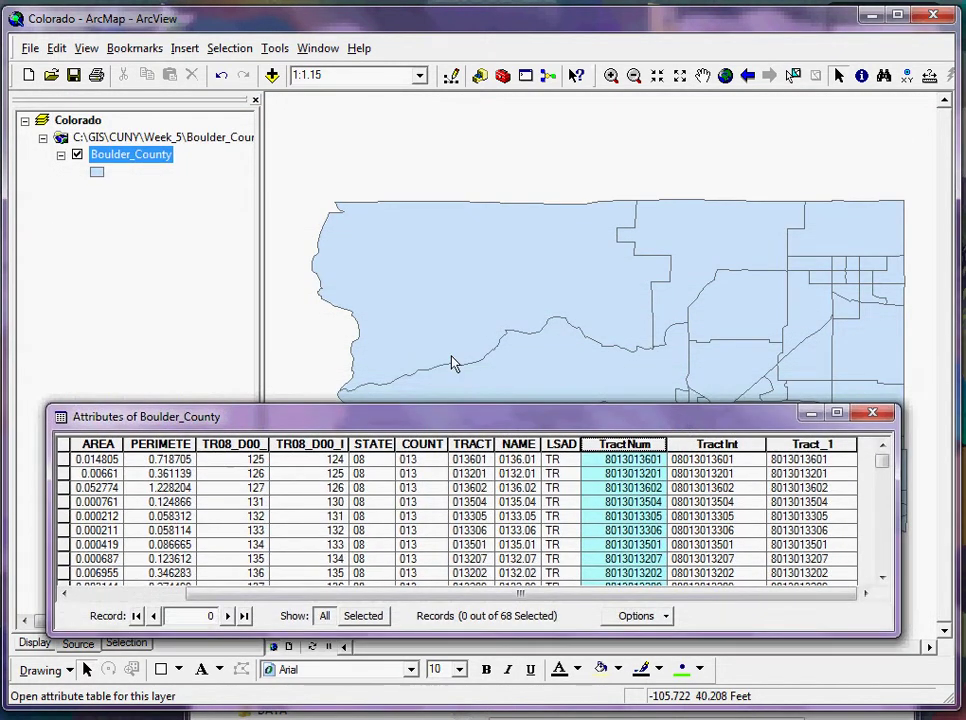
Step: Add the boulder_dt_dec_2000_sf3_u_data1-sample.csv census table to the Colorado data frame
click(272, 76)
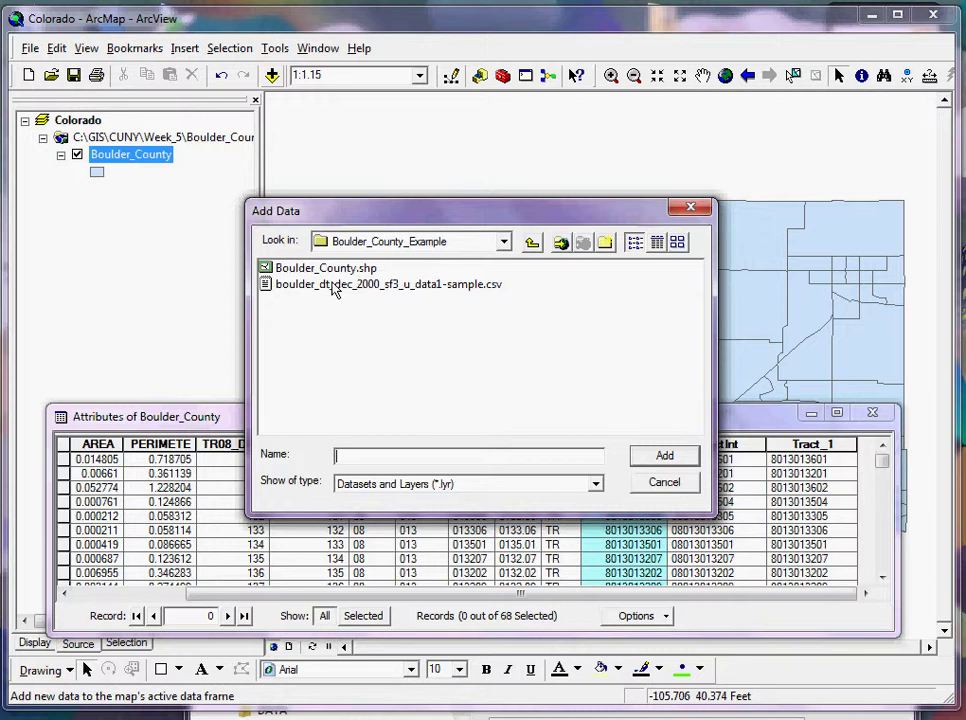
click(335, 285)
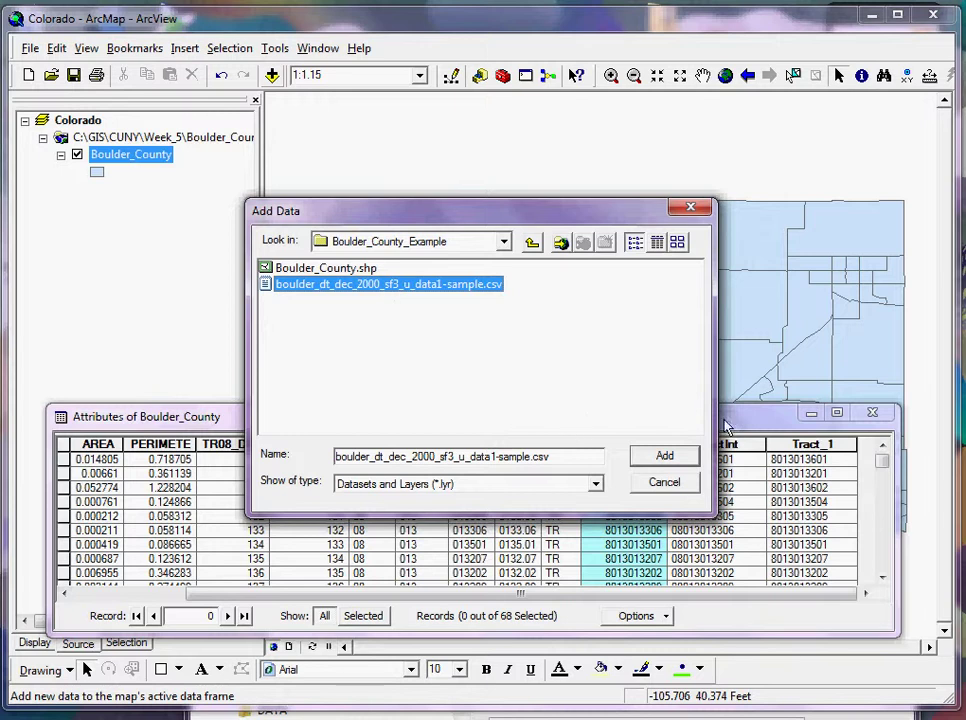
click(665, 458)
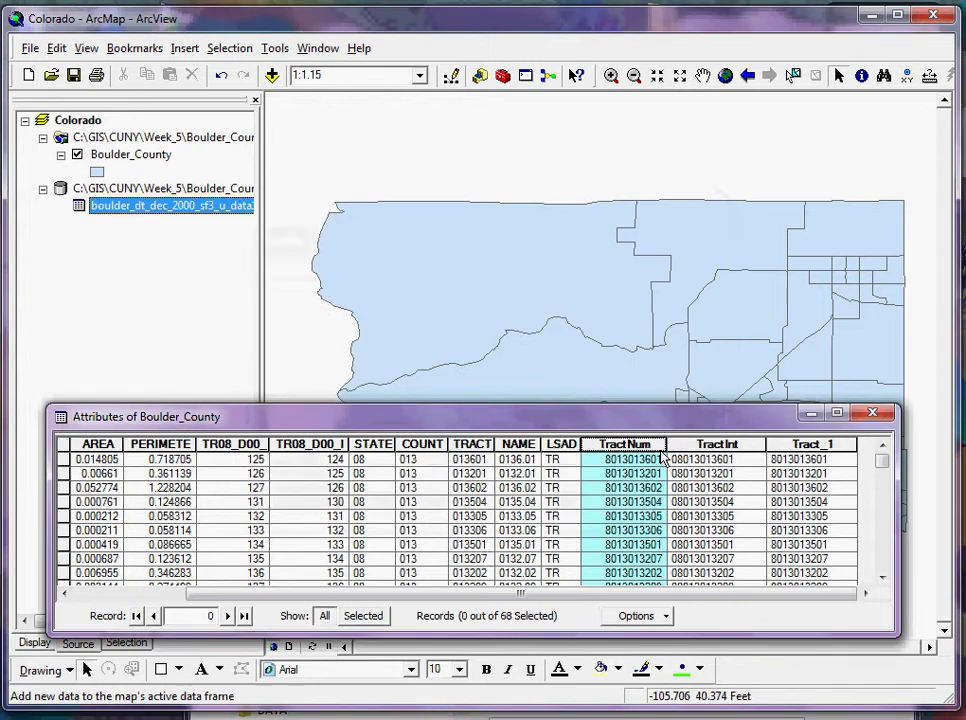
Step: Open the csv table's attribute table, then shrink and reposition its window
right_click(148, 212)
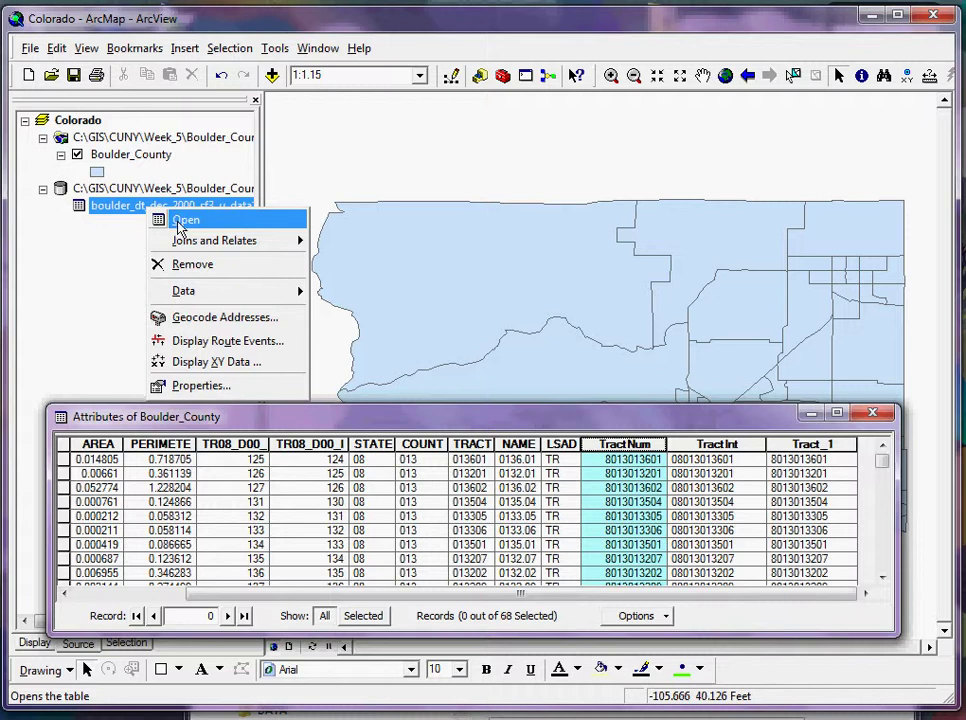
click(184, 220)
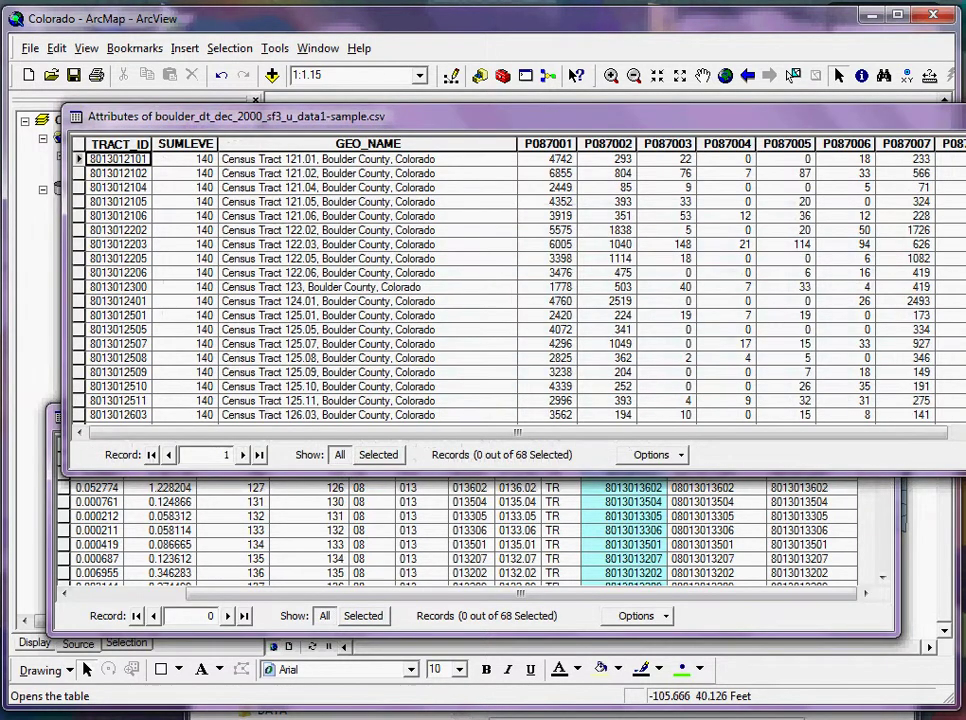
drag(965, 473, 870, 388)
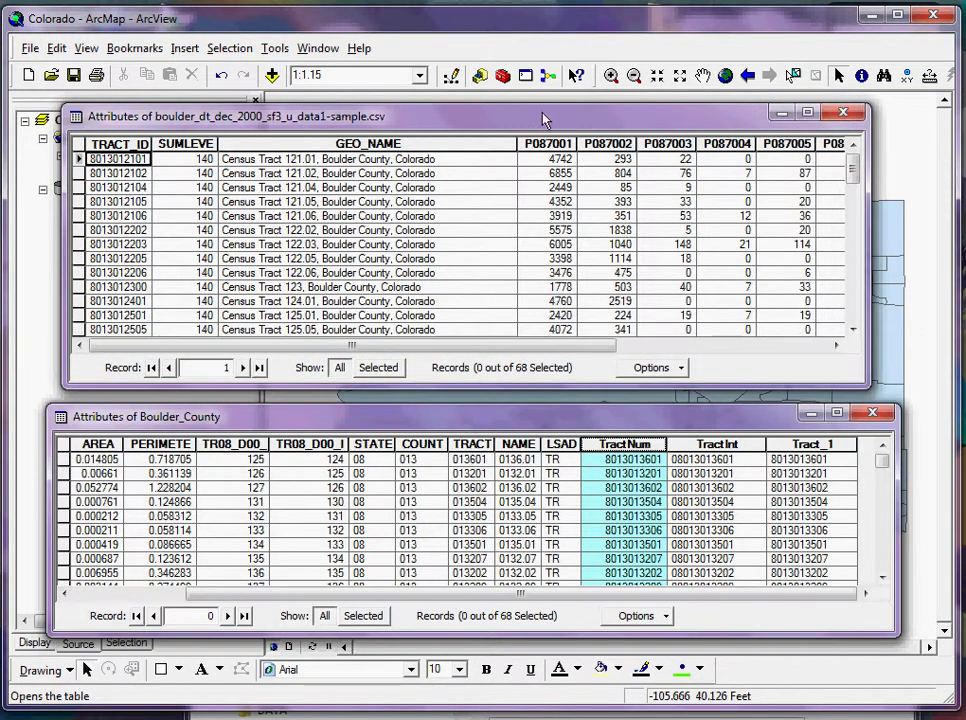
drag(543, 119, 561, 101)
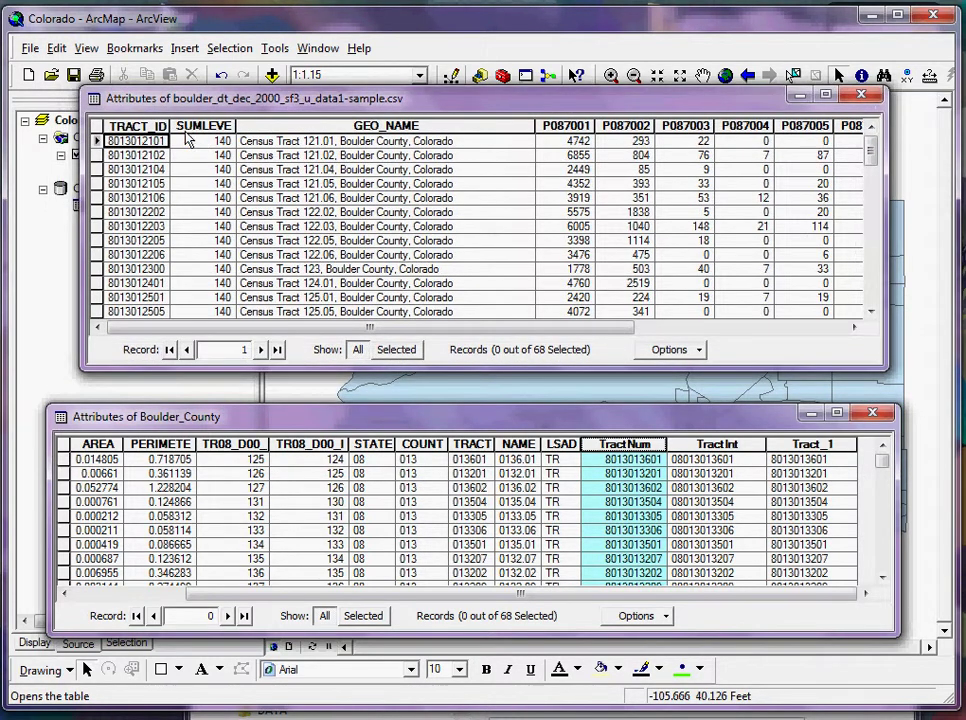
Step: Widen and select the TRACT_ID column, then close both attribute tables
drag(170, 126, 206, 132)
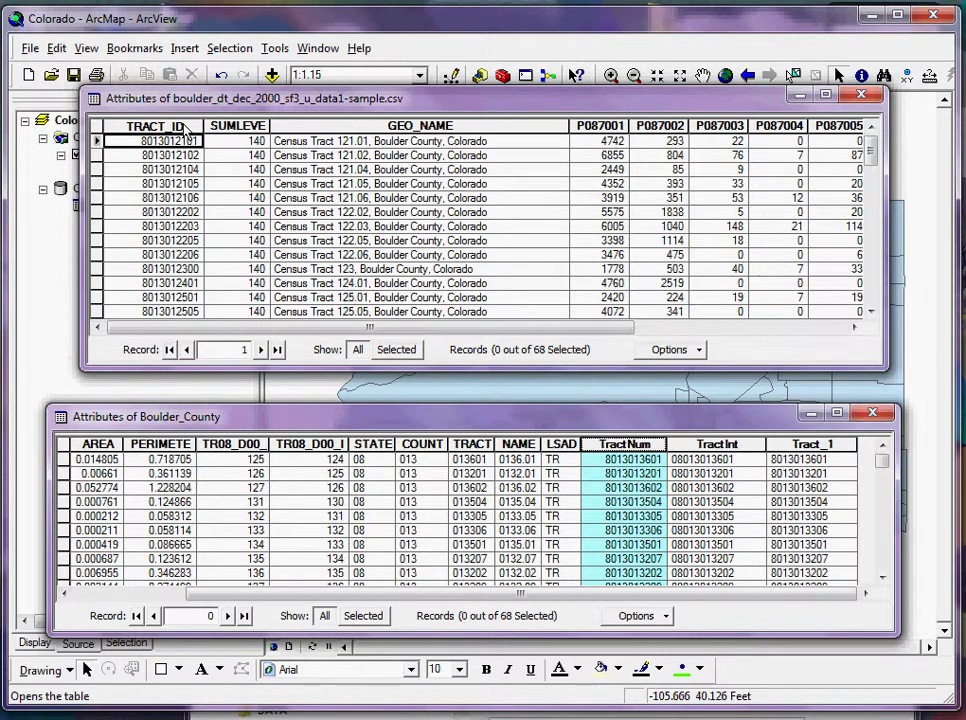
mouse_move(204, 127)
mouse_down()
mouse_move(192, 128)
mouse_move(217, 130)
mouse_up()
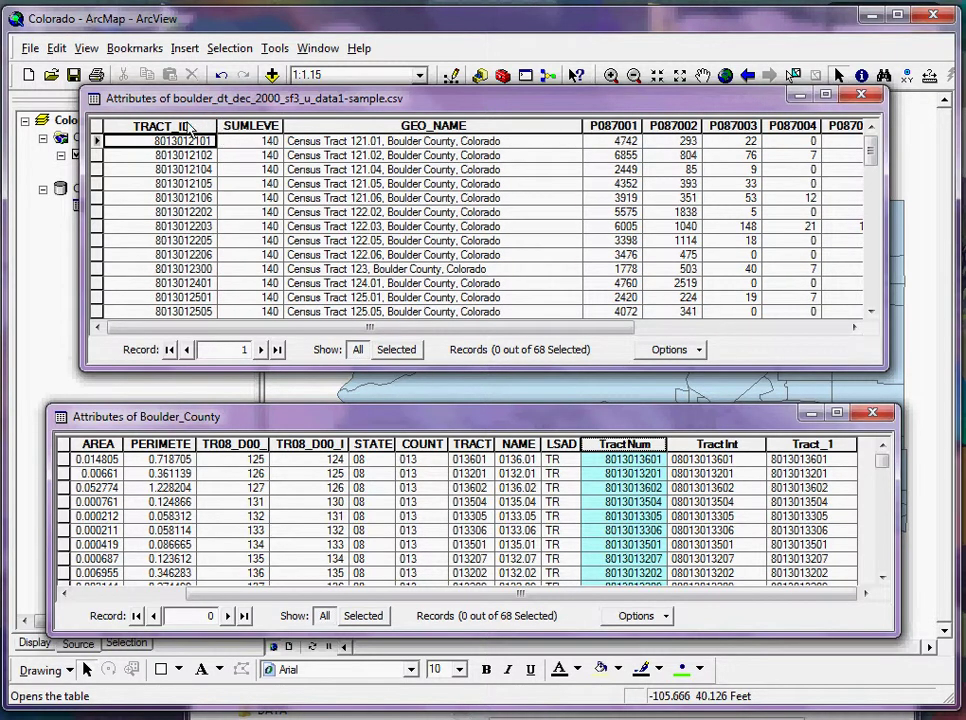
click(189, 128)
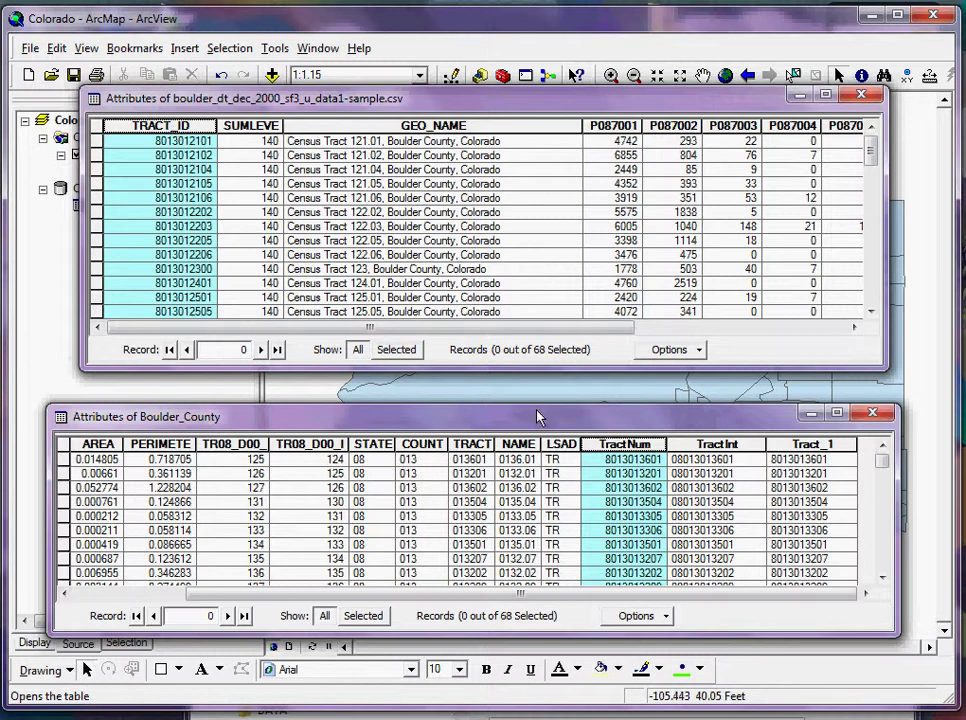
click(874, 415)
click(860, 97)
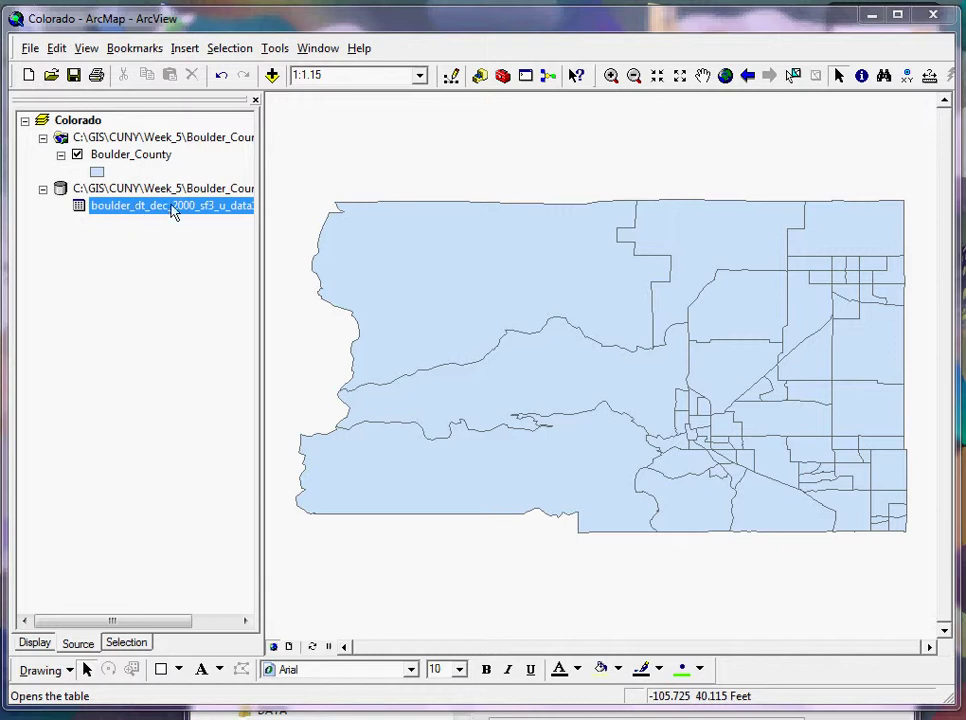
Step: Open the Join Data dialog for the Boulder_County layer via Joins and Relates > Join
right_click(136, 163)
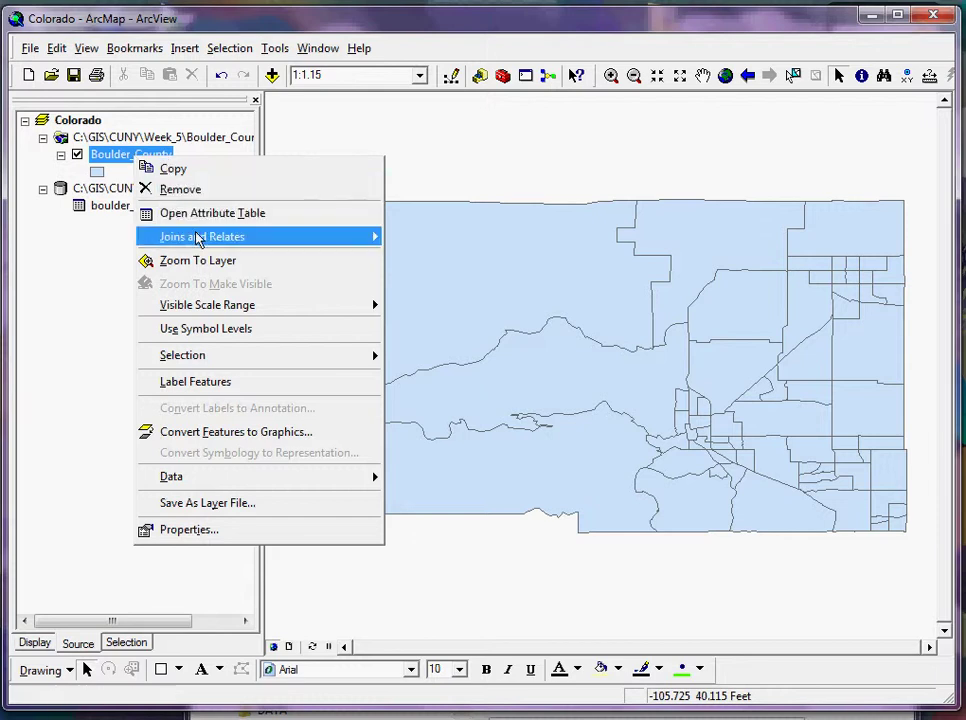
mouse_move(199, 240)
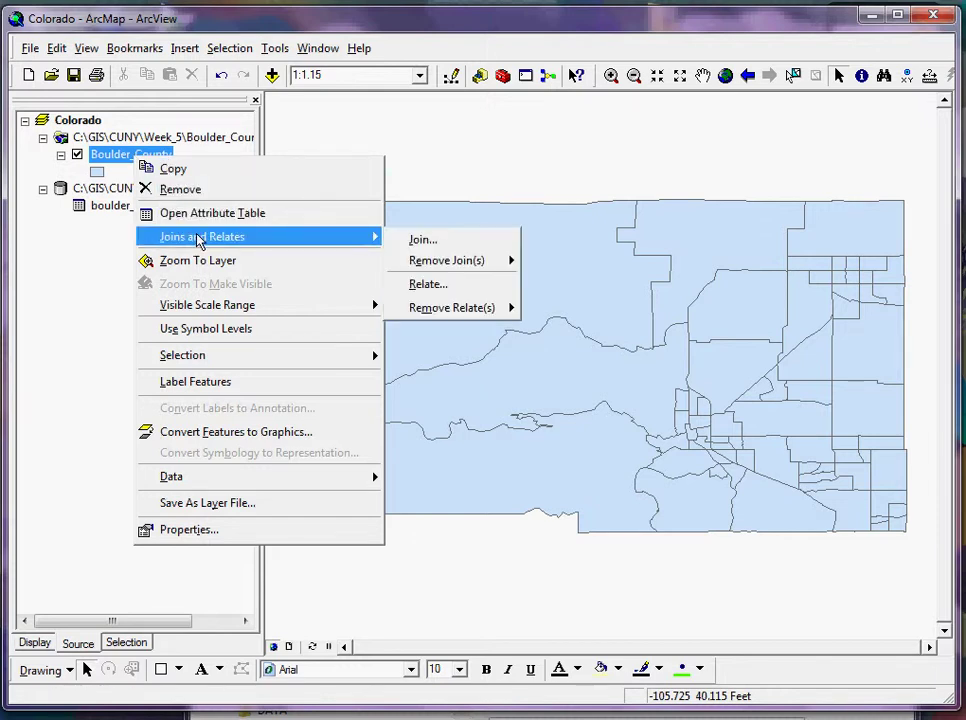
click(417, 243)
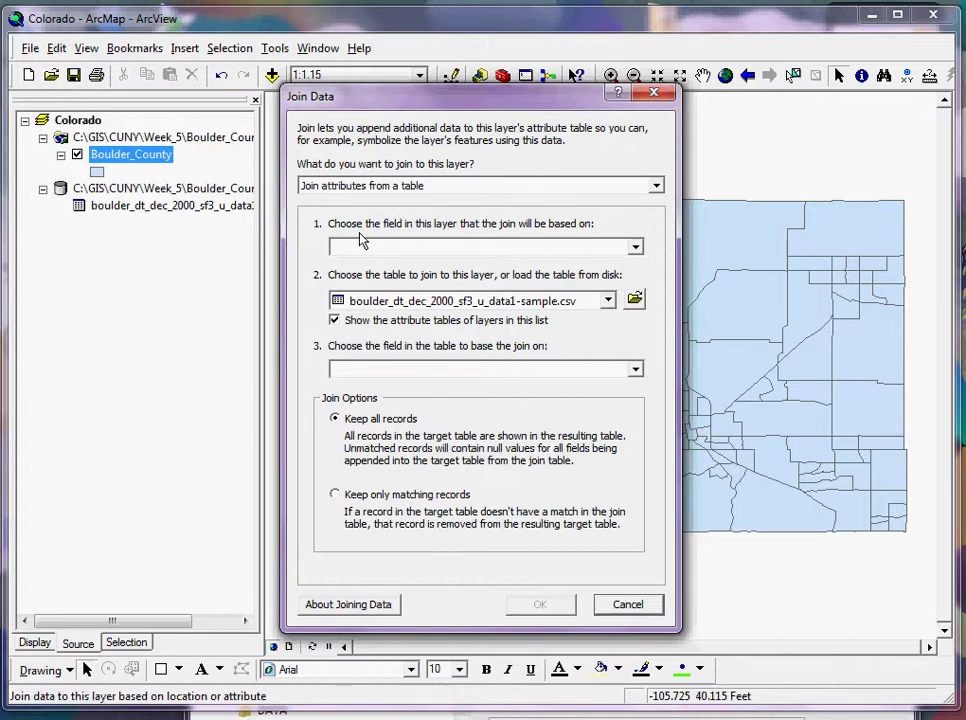
Step: Join the csv to Boulder_County on TractNum = TRACT_ID, keeping all records
click(636, 249)
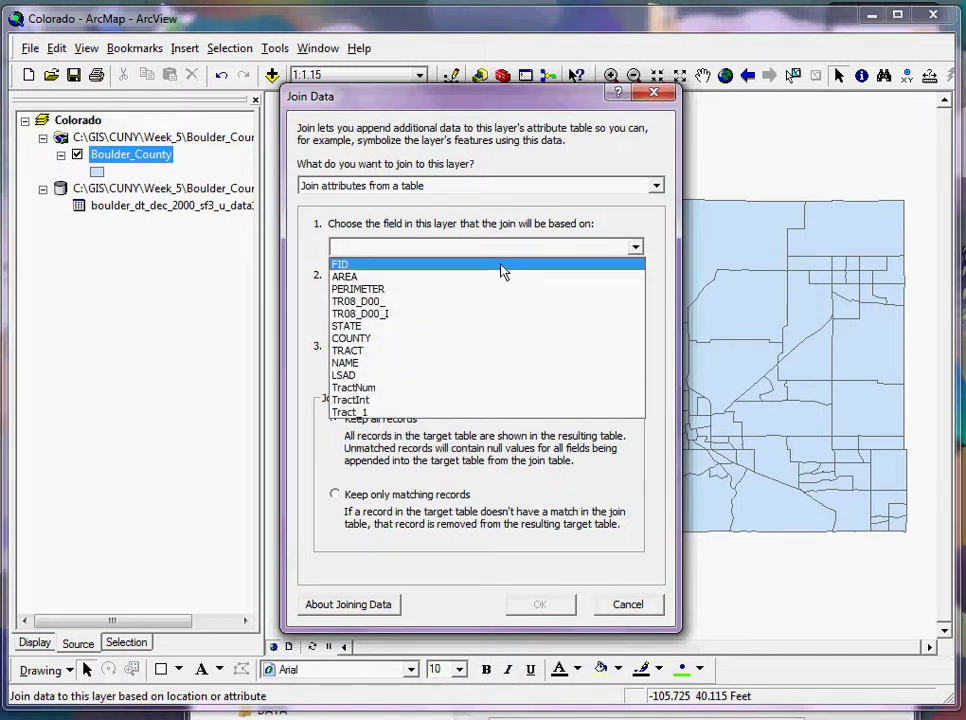
click(355, 387)
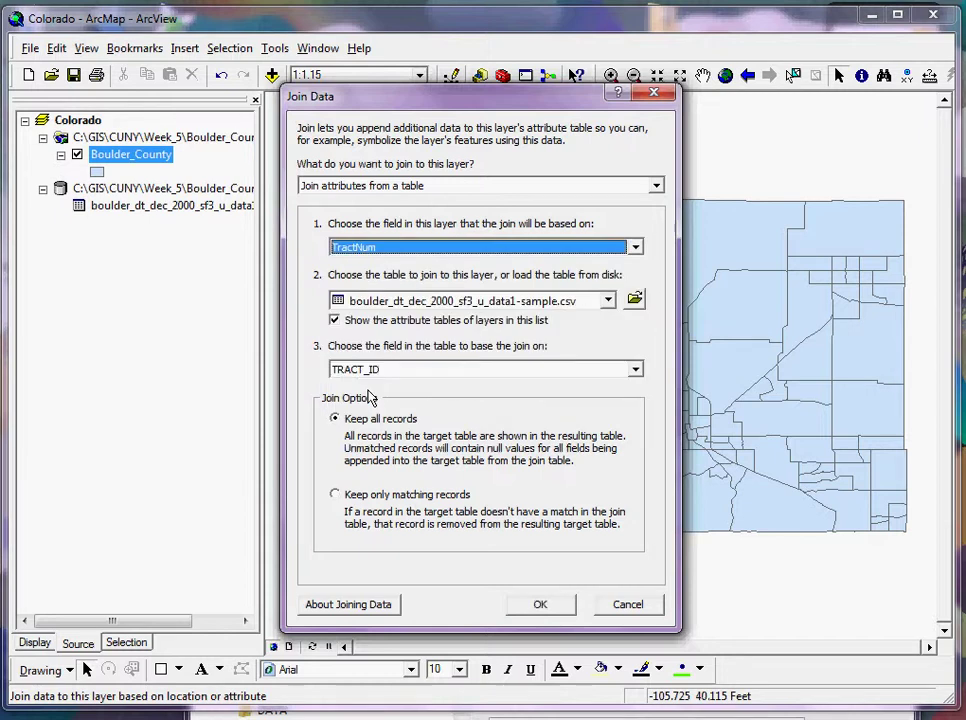
click(636, 370)
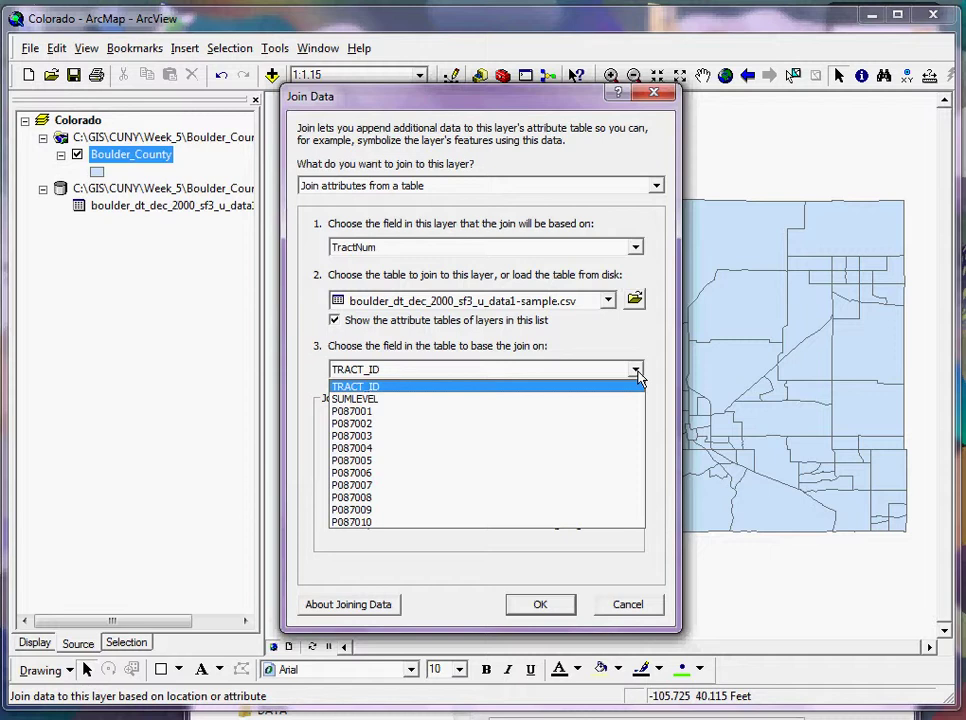
click(369, 390)
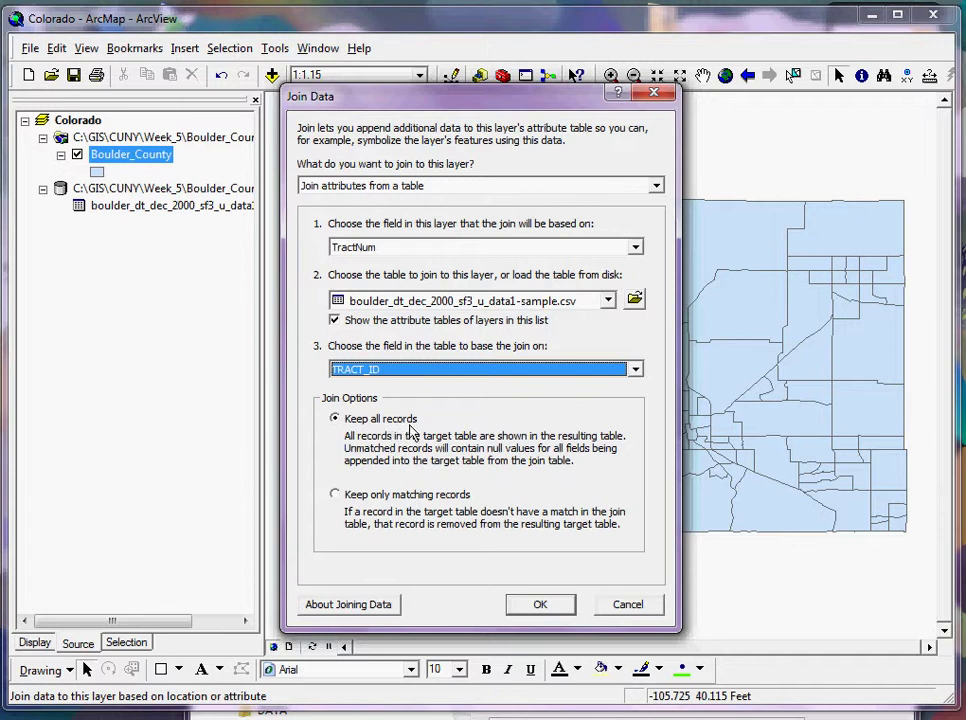
click(543, 606)
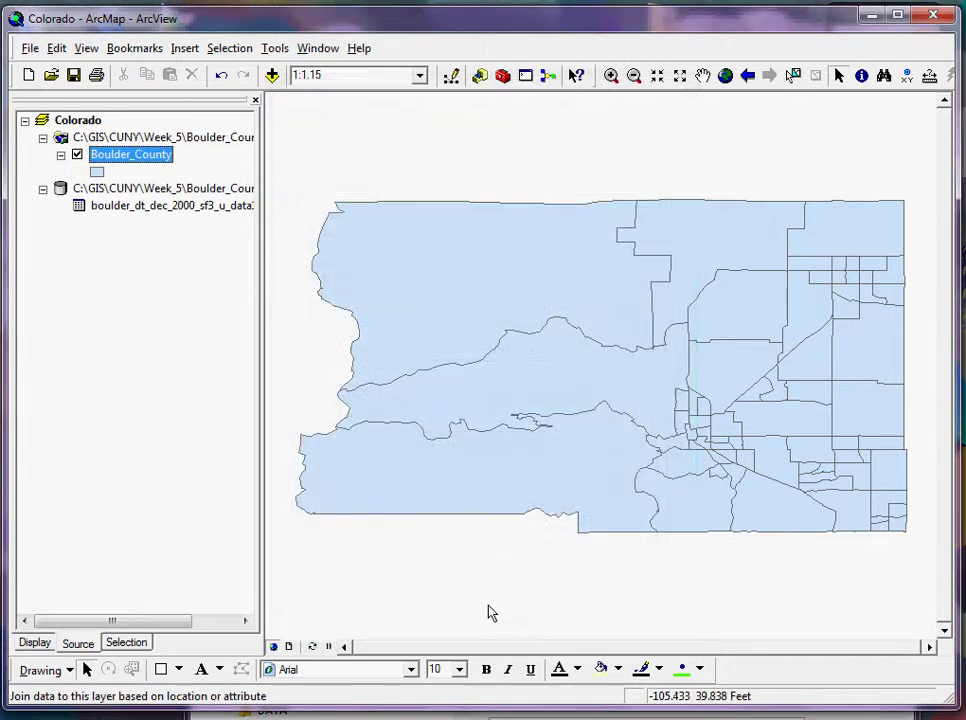
right_click(130, 157)
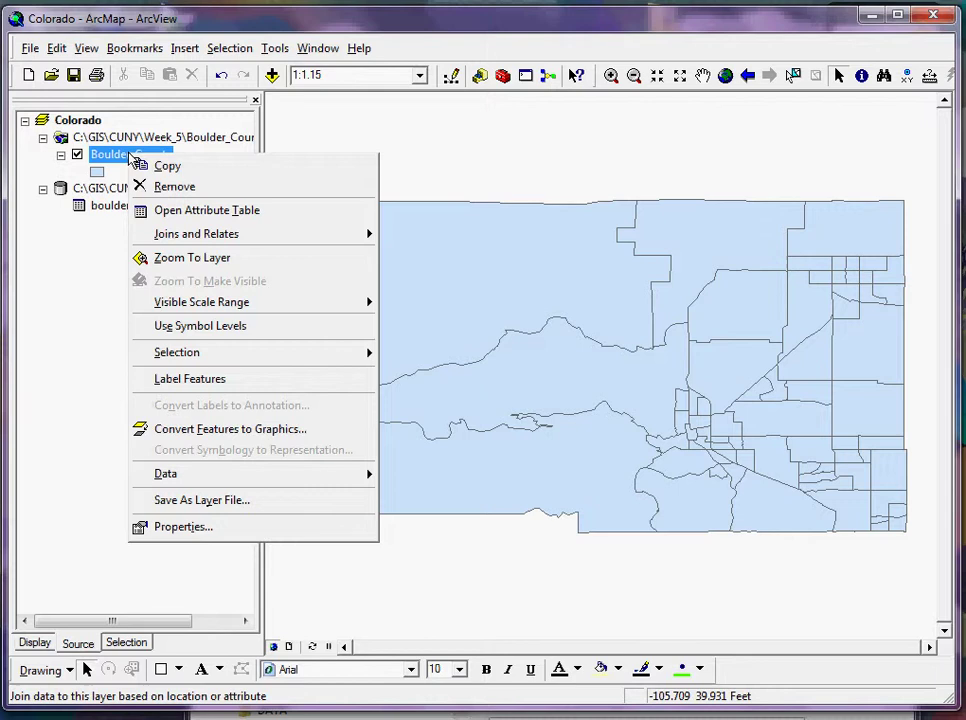
click(190, 212)
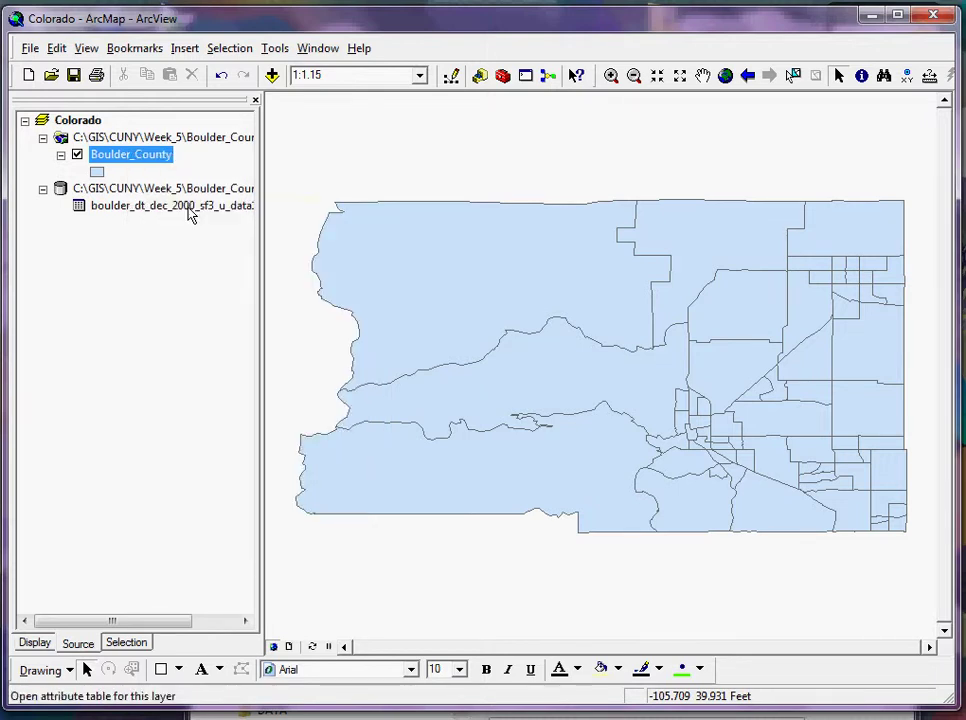
drag(395, 418, 388, 264)
drag(323, 442, 755, 470)
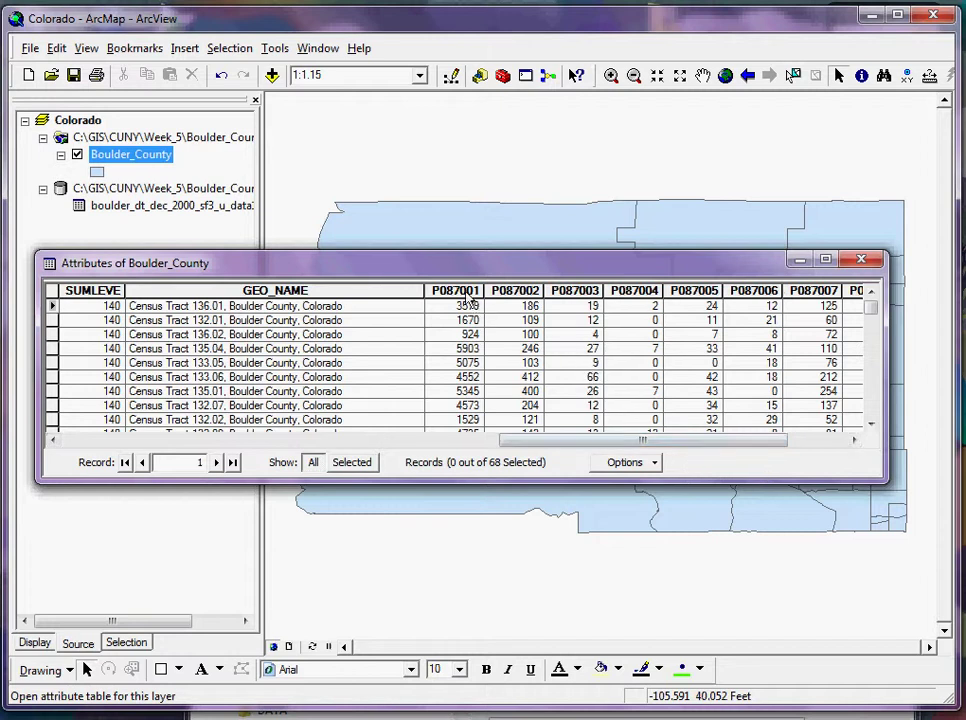
drag(466, 297, 860, 298)
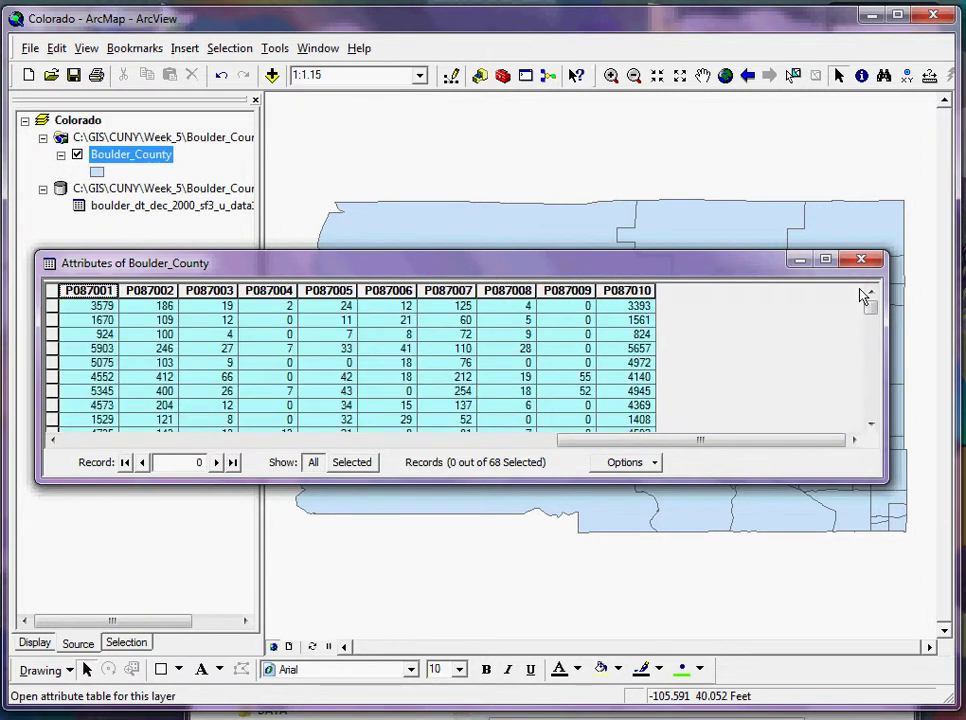
click(578, 419)
drag(630, 440, 138, 466)
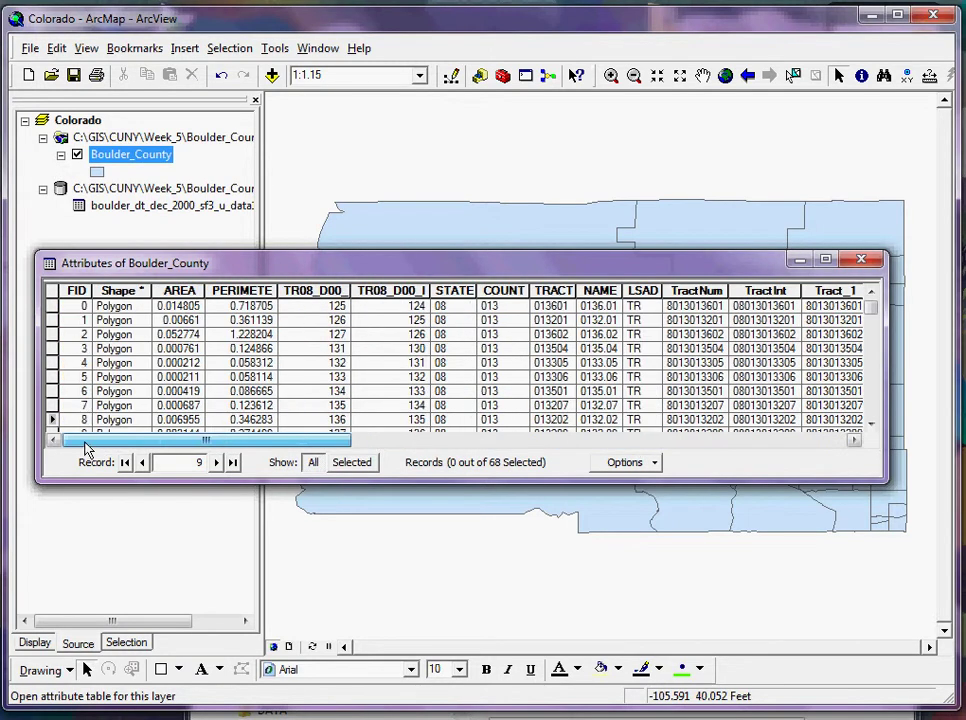
click(860, 259)
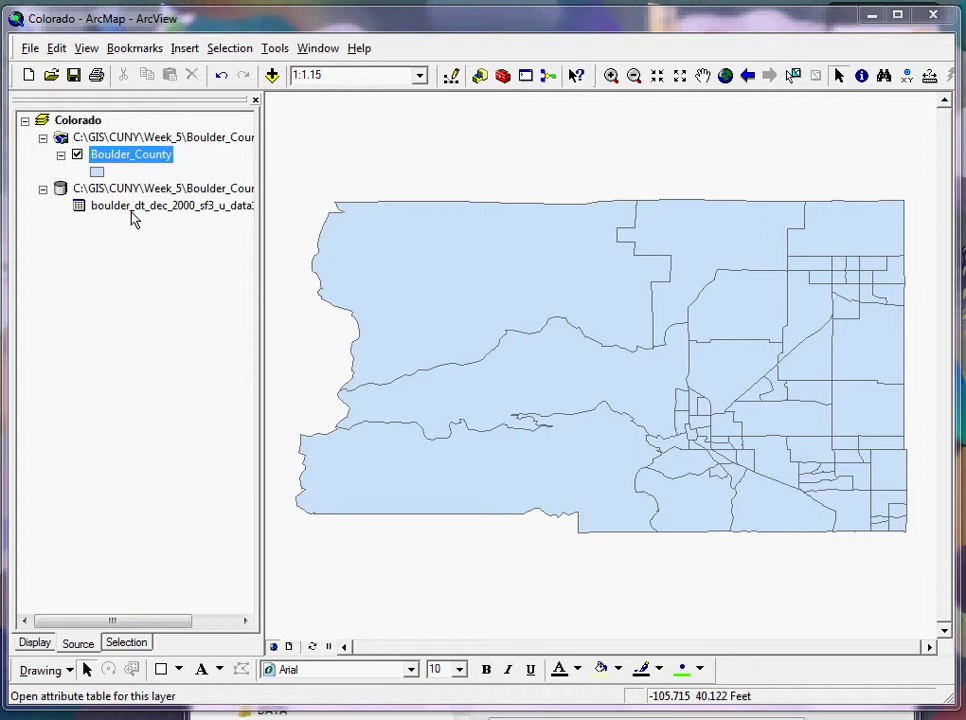
Step: Reach Data > Export Data in the Boulder_County layer's context menu
right_click(120, 160)
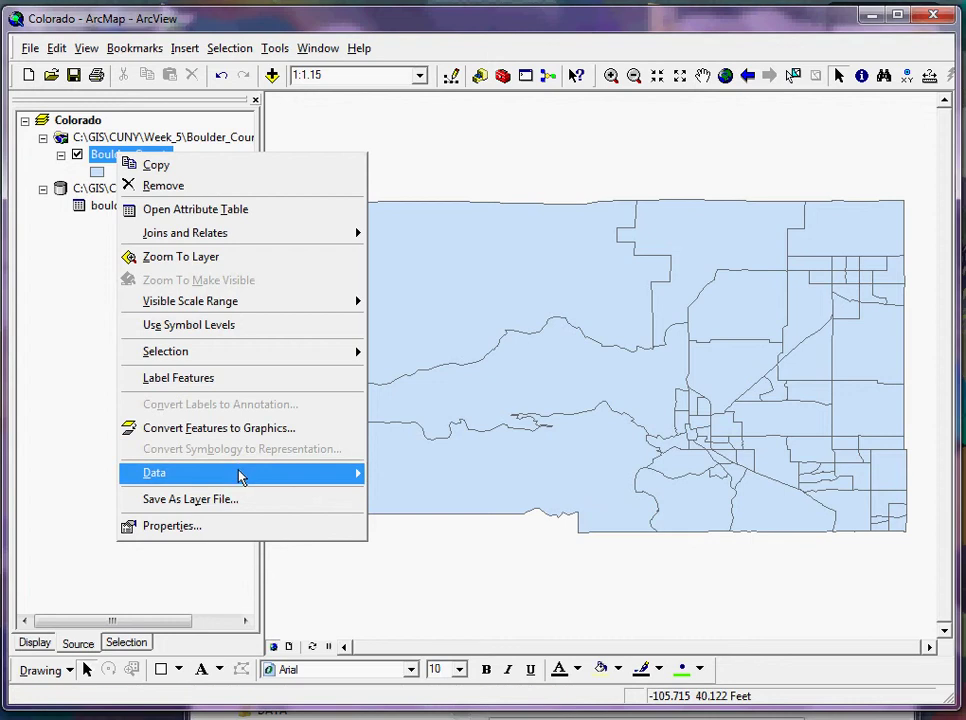
mouse_move(239, 474)
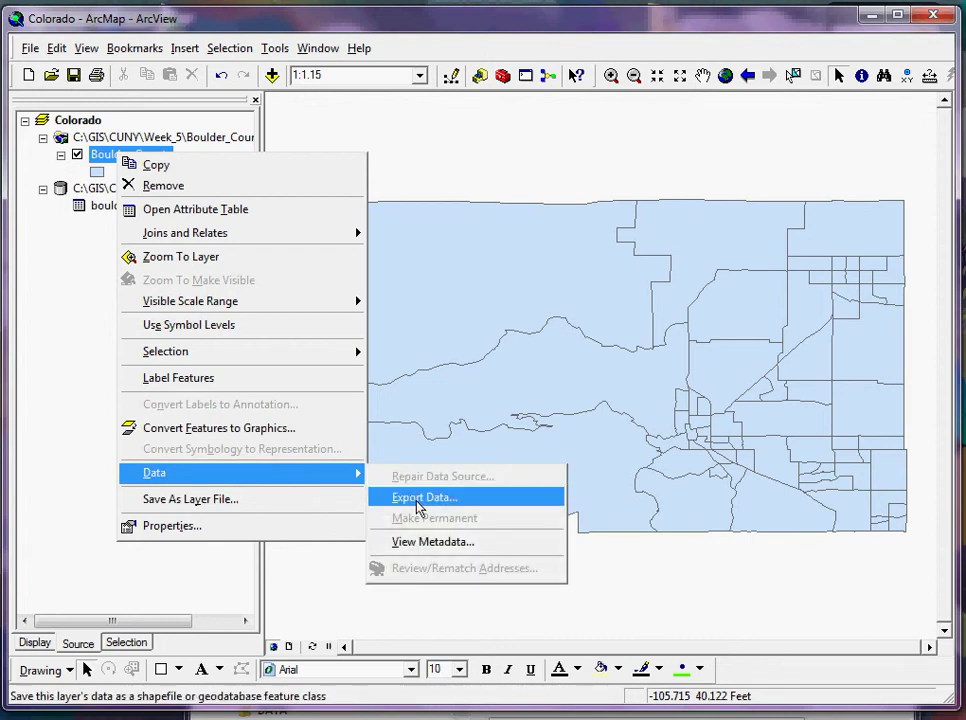